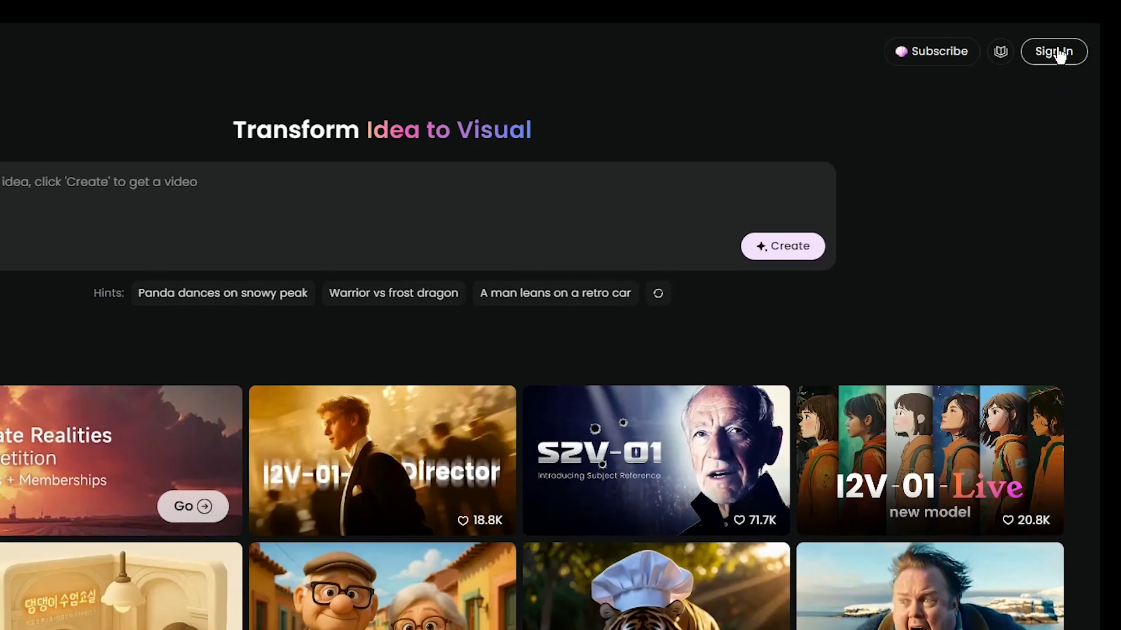
Sign in with Google, go to Create Image, and scroll through the past creations gallery.
{"action": "left_click", "coordinate": [1057, 52]}
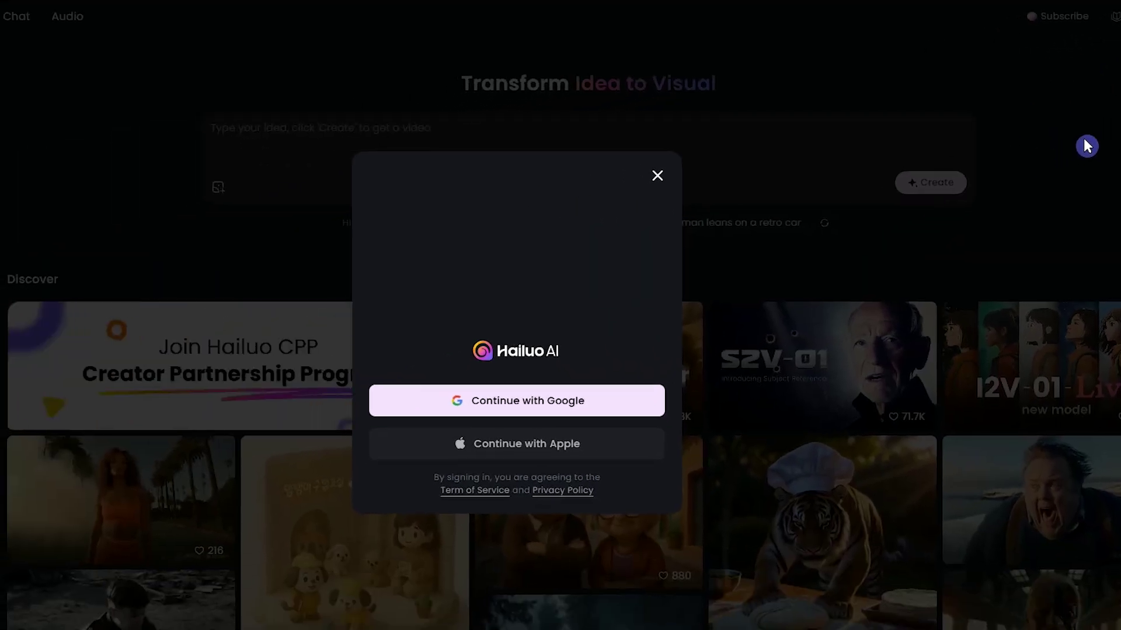
{"action": "left_click", "coordinate": [512, 403]}
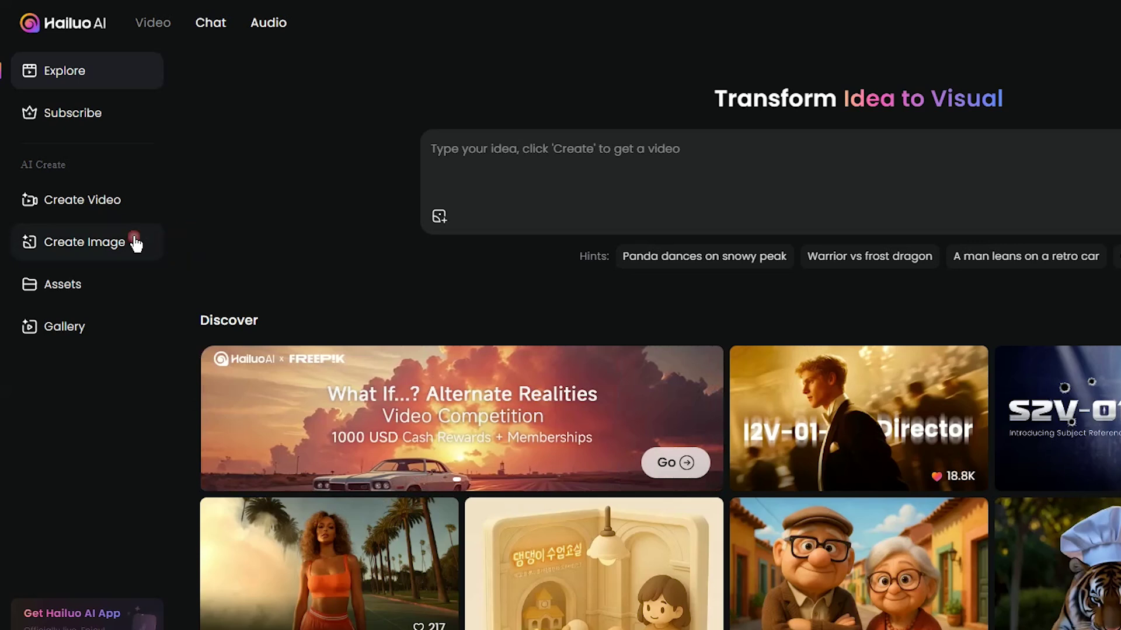
{"action": "left_click", "coordinate": [134, 243]}
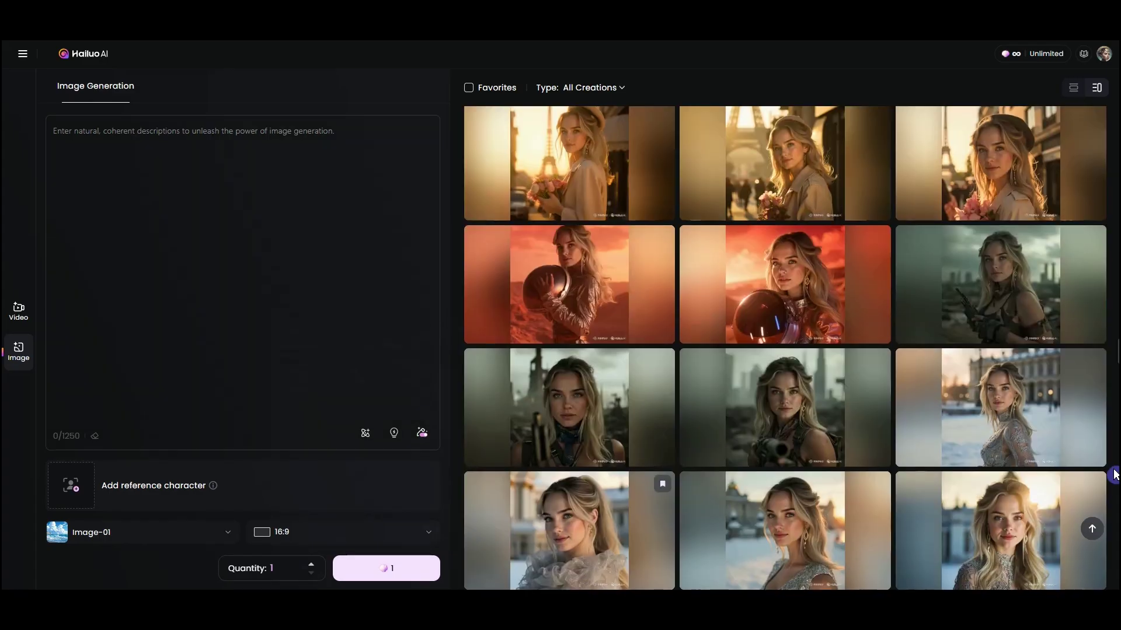
{"action": "scroll", "coordinate": [1114, 473], "scroll_direction": "up", "scroll_amount": 10}
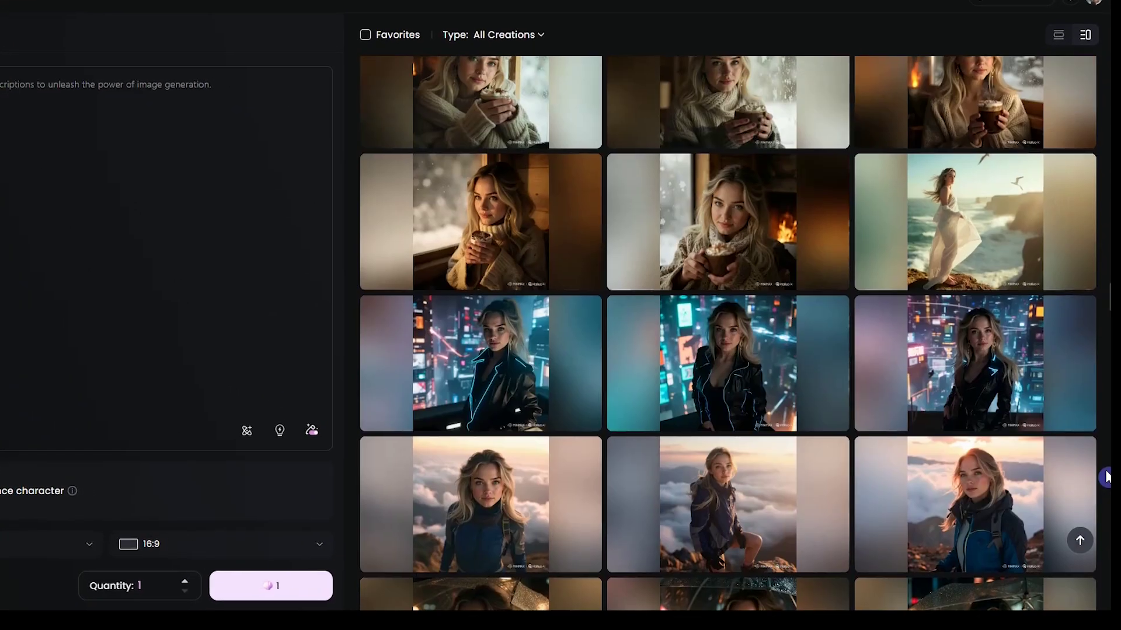
{"action": "scroll", "coordinate": [1105, 476], "scroll_direction": "up", "scroll_amount": 10}
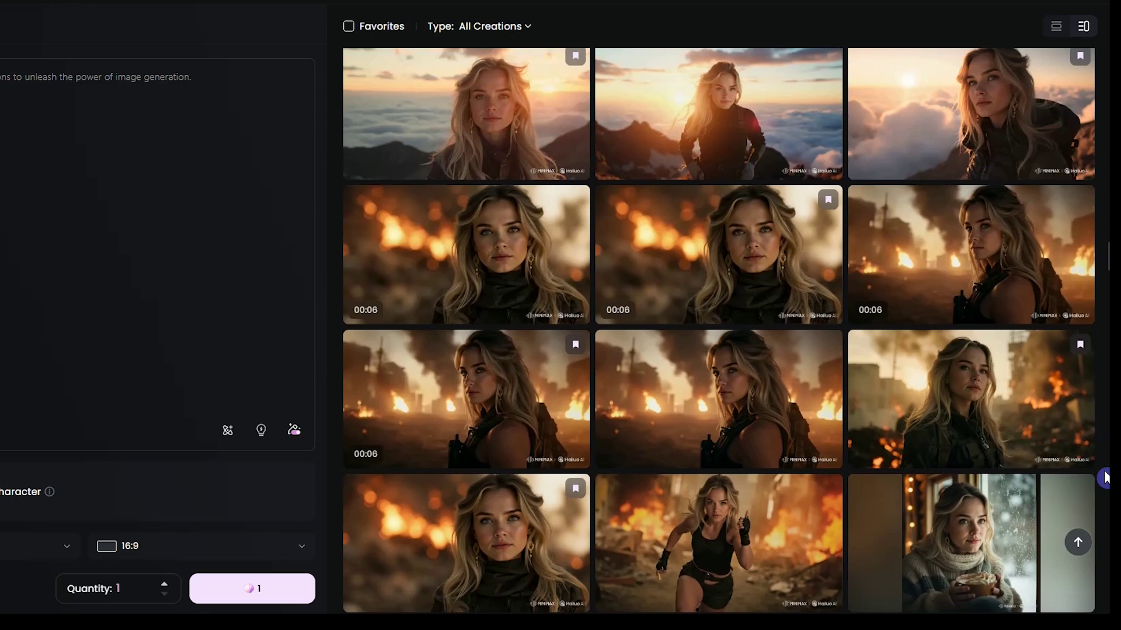
{"action": "scroll", "coordinate": [1105, 476], "scroll_direction": "up", "scroll_amount": 10}
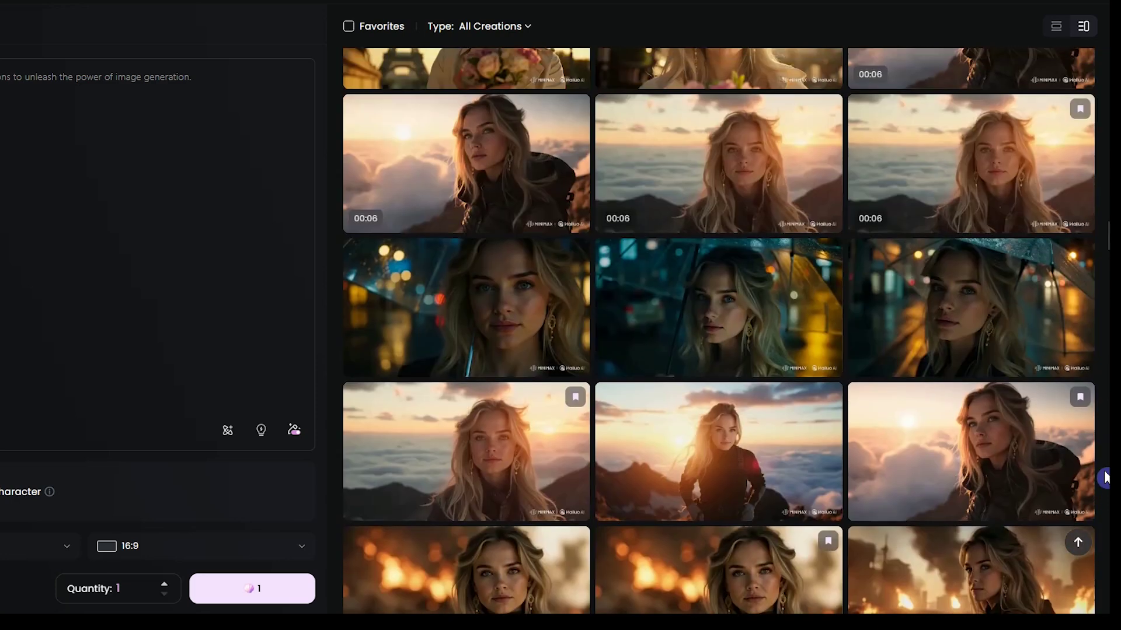
{"action": "scroll", "coordinate": [1105, 476], "scroll_direction": "up", "scroll_amount": 10}
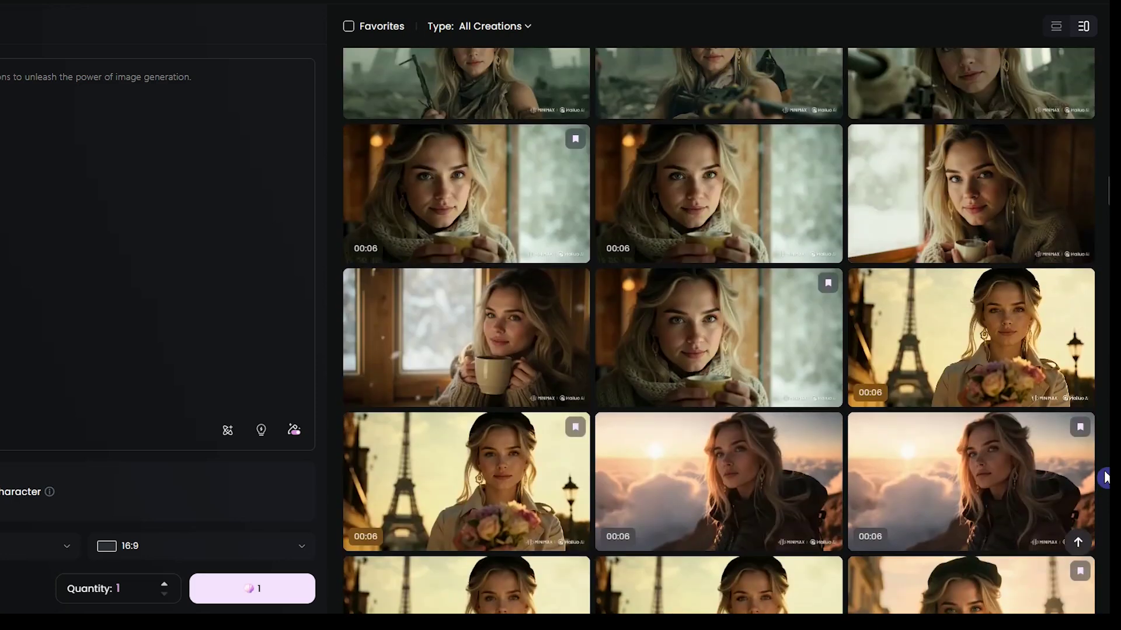
{"action": "scroll", "coordinate": [1105, 477], "scroll_direction": "up", "scroll_amount": 10}
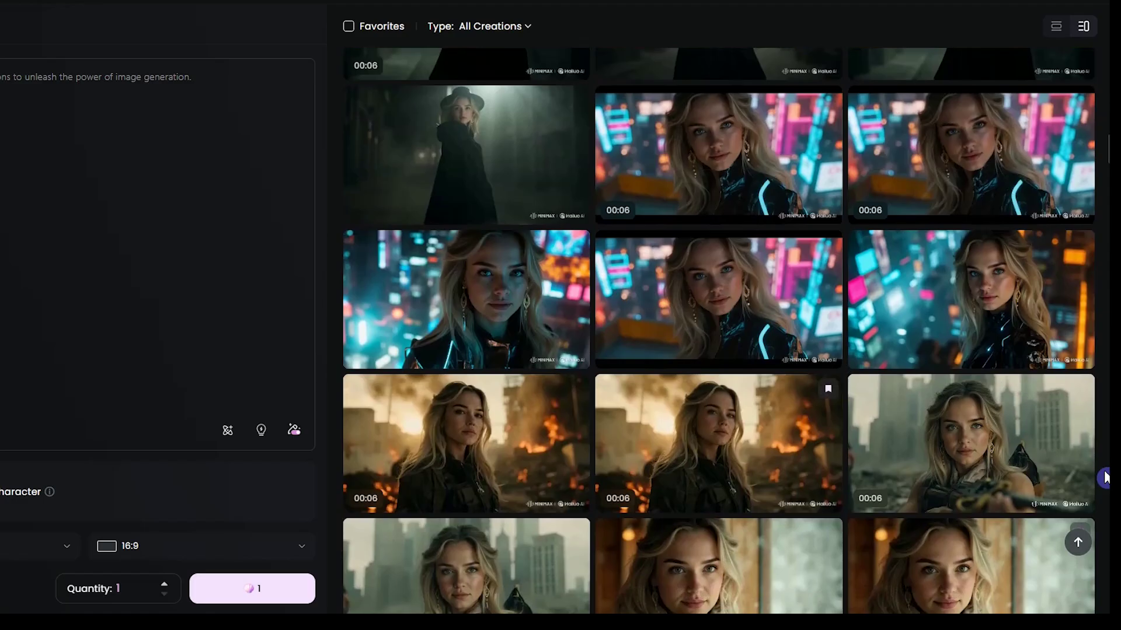
{"action": "scroll", "coordinate": [1104, 478], "scroll_direction": "up", "scroll_amount": 10}
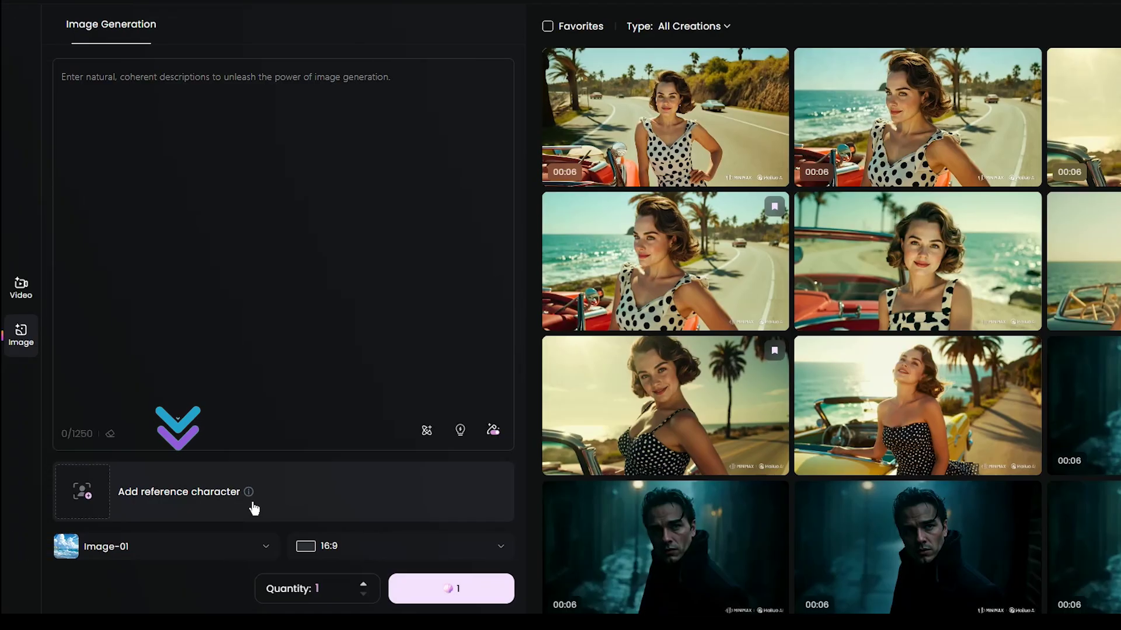
{"action": "left_click", "coordinate": [96, 507]}
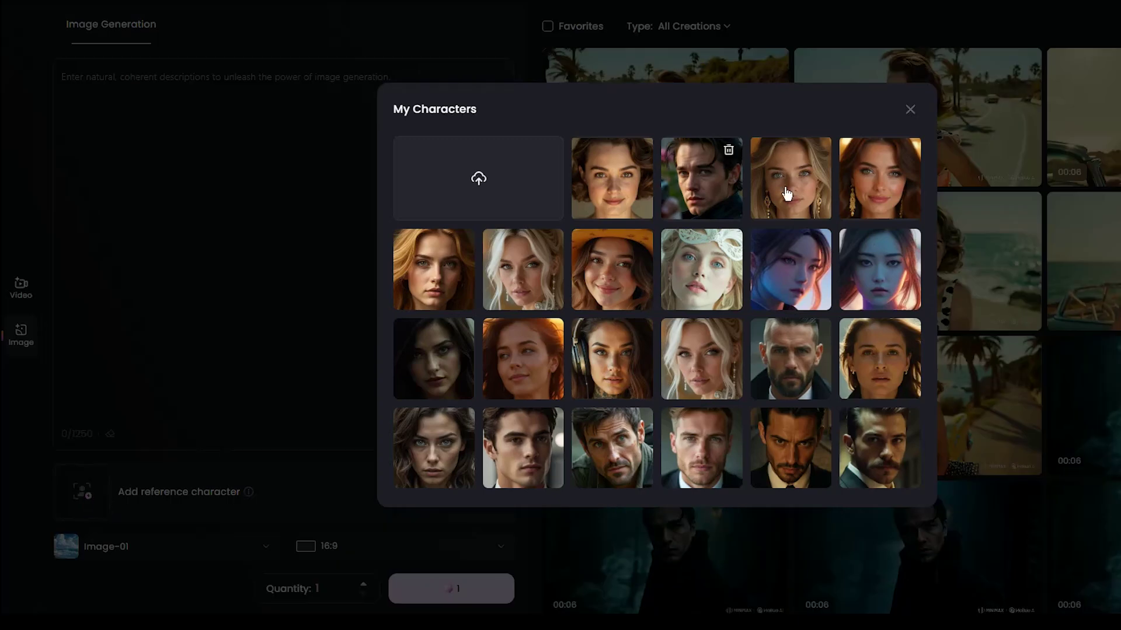
{"action": "left_click", "coordinate": [910, 112]}
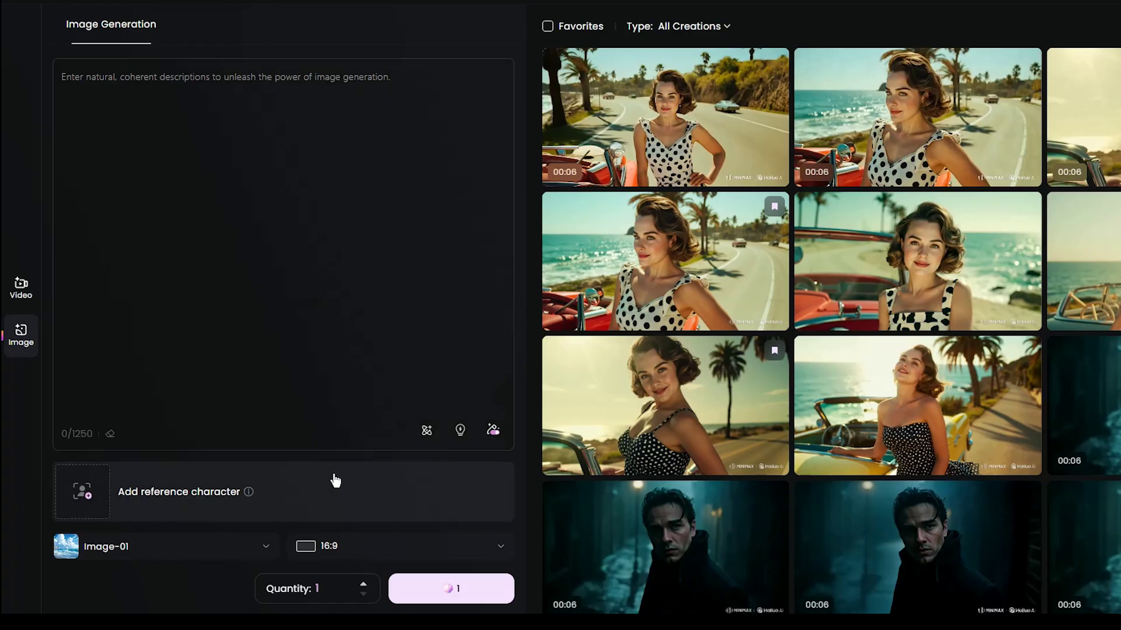
{"action": "left_click", "coordinate": [187, 554]}
{"action": "left_click", "coordinate": [254, 474]}
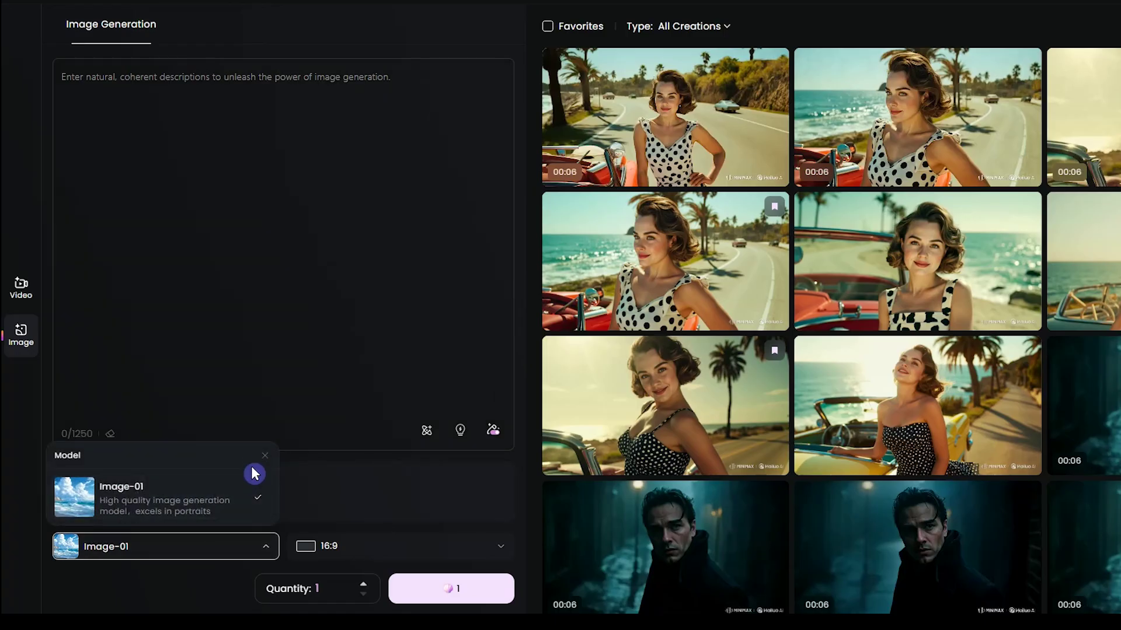
{"action": "left_click", "coordinate": [264, 457]}
{"action": "left_click", "coordinate": [416, 551]}
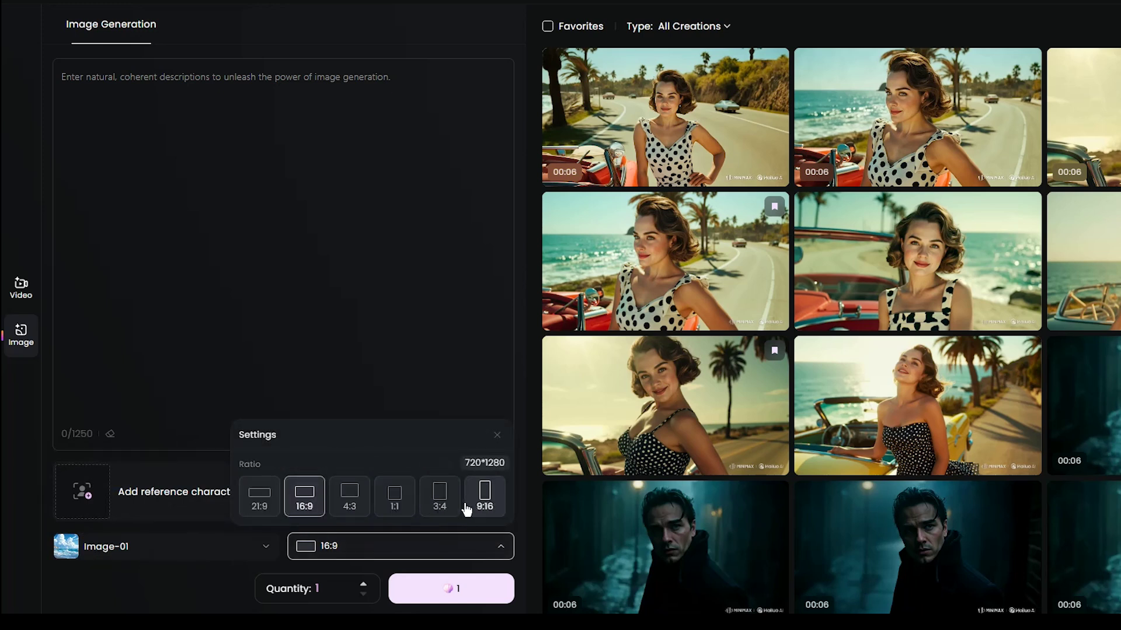
{"action": "left_click", "coordinate": [494, 453]}
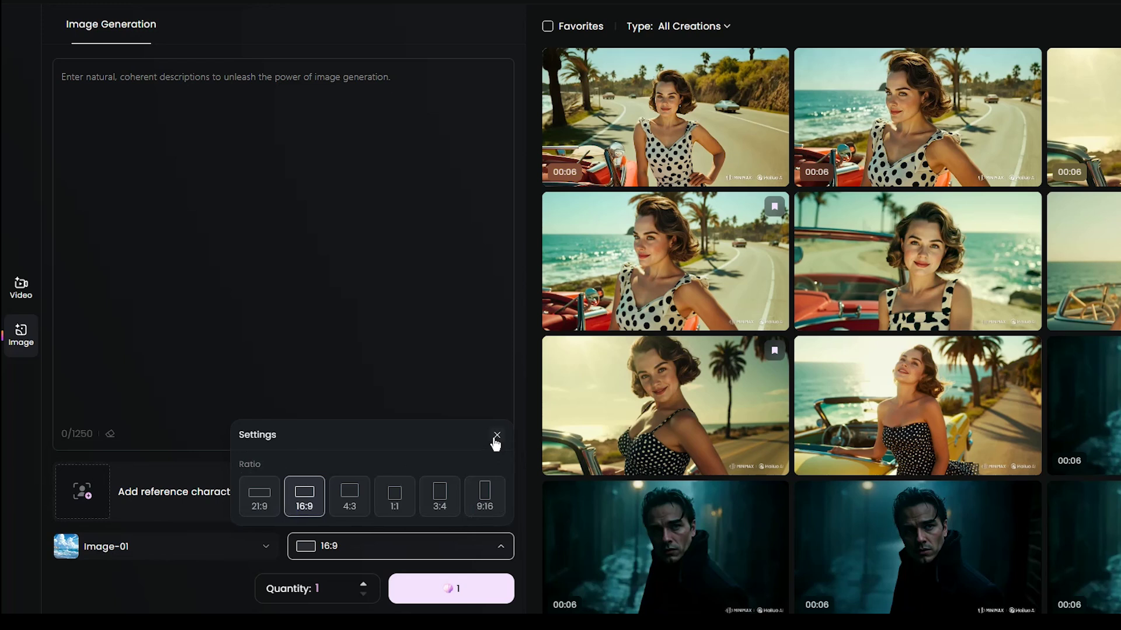
{"action": "left_click", "coordinate": [496, 436]}
{"action": "left_click", "coordinate": [363, 585]}
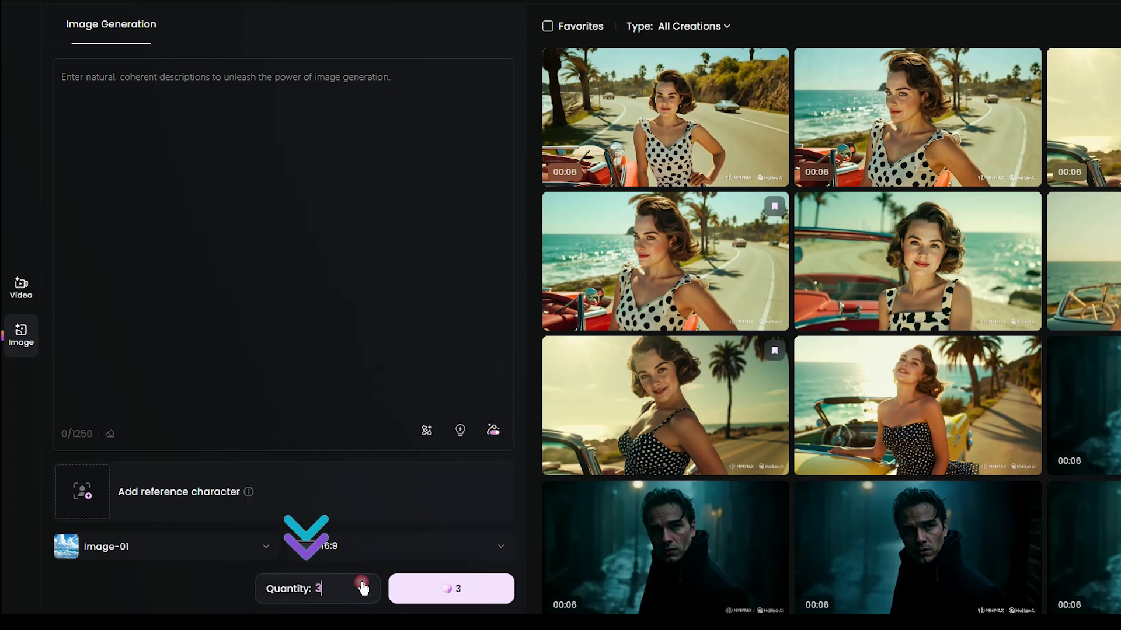
{"action": "type", "text": "5"}
{"action": "key", "text": "BackSpace"}
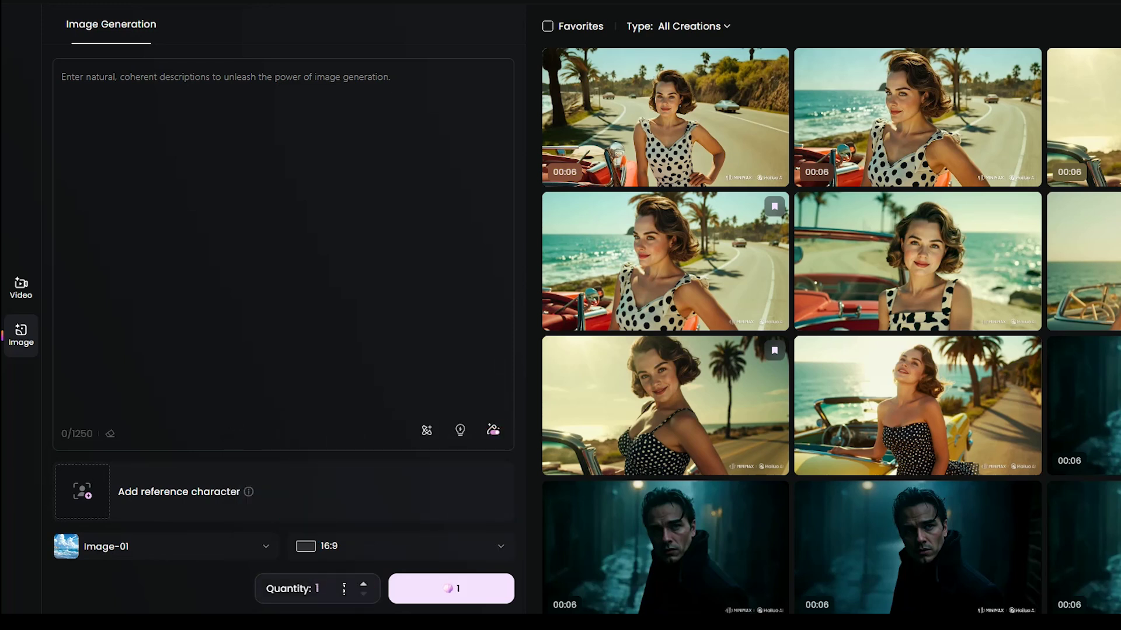
{"action": "type", "text": "1"}
{"action": "left_click", "coordinate": [441, 593]}
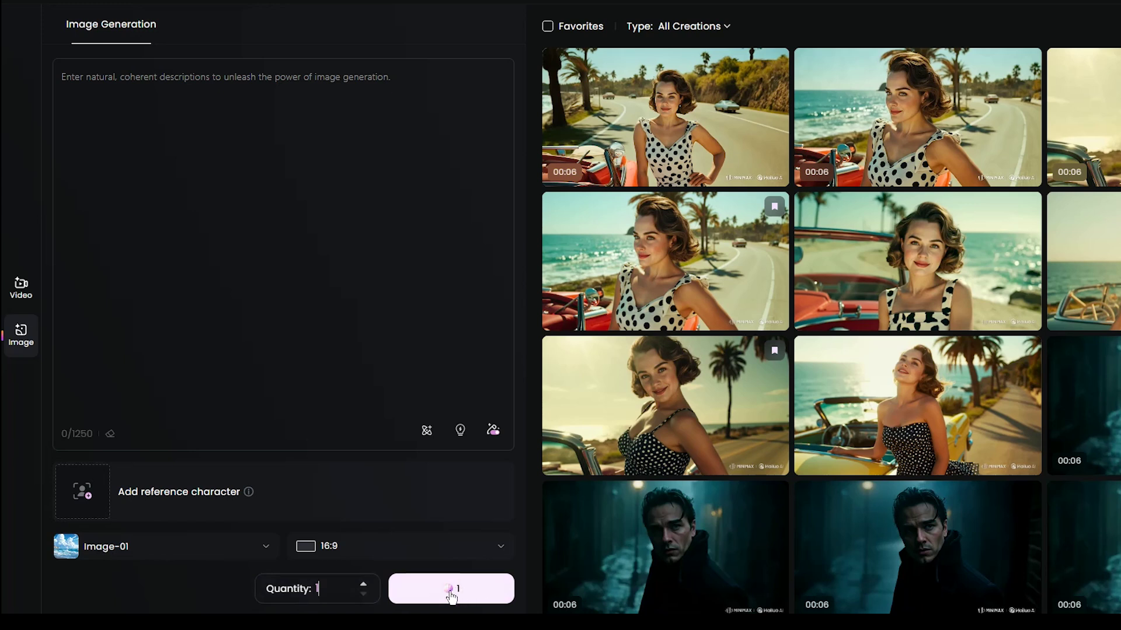
{"action": "left_click", "coordinate": [68, 110]}
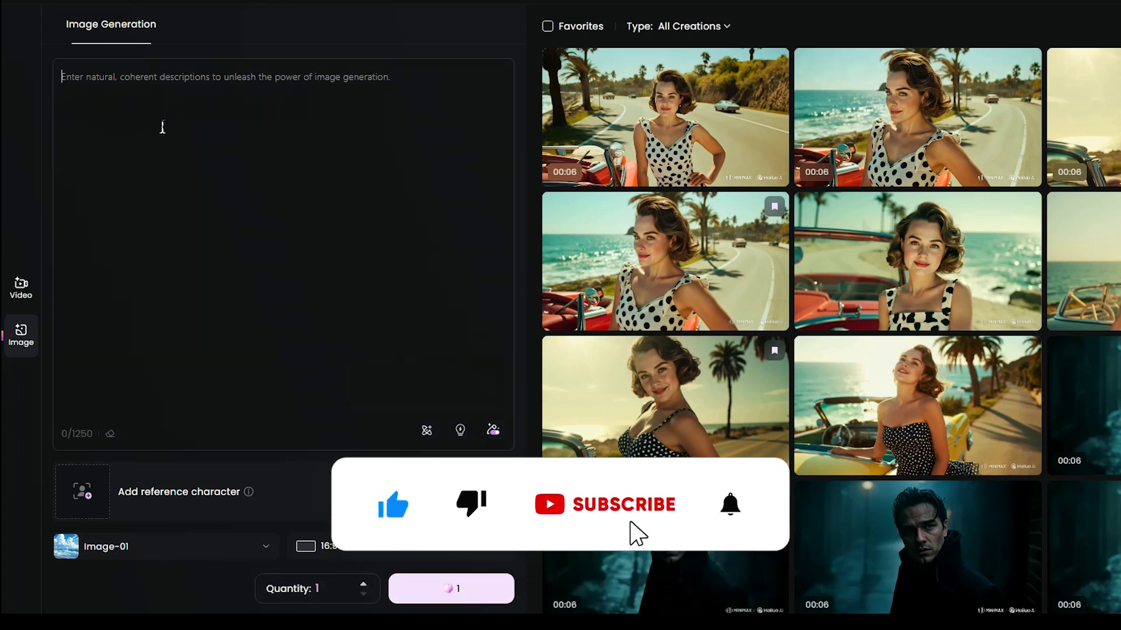
Open the DeepSeek Brainstorm helper, then close it again.
{"action": "left_click", "coordinate": [426, 436]}
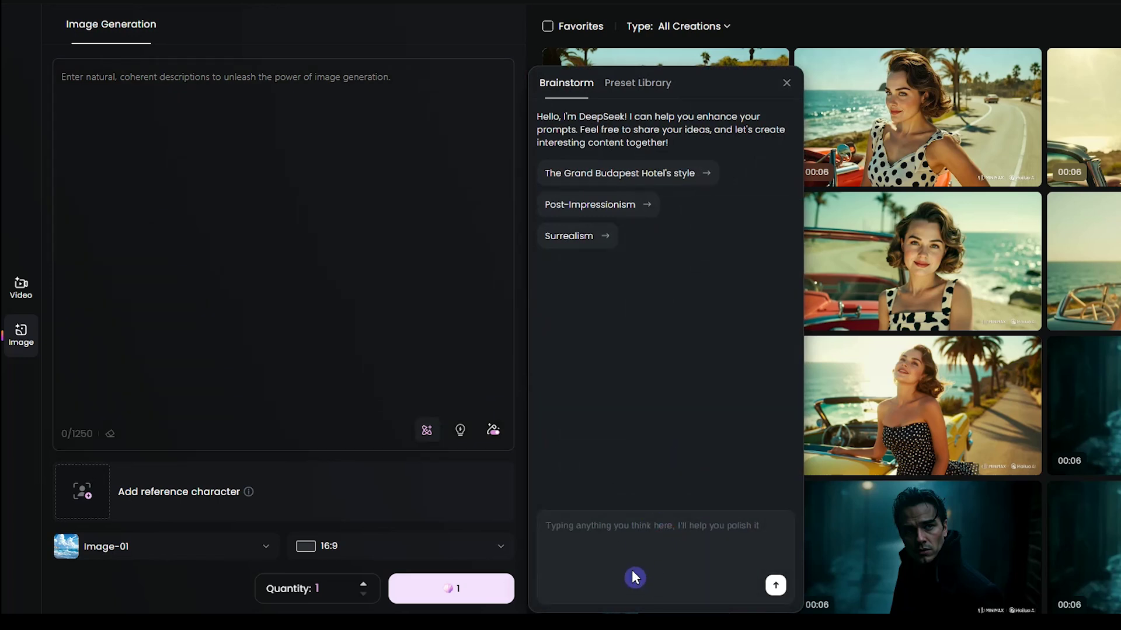
{"action": "left_click", "coordinate": [787, 85]}
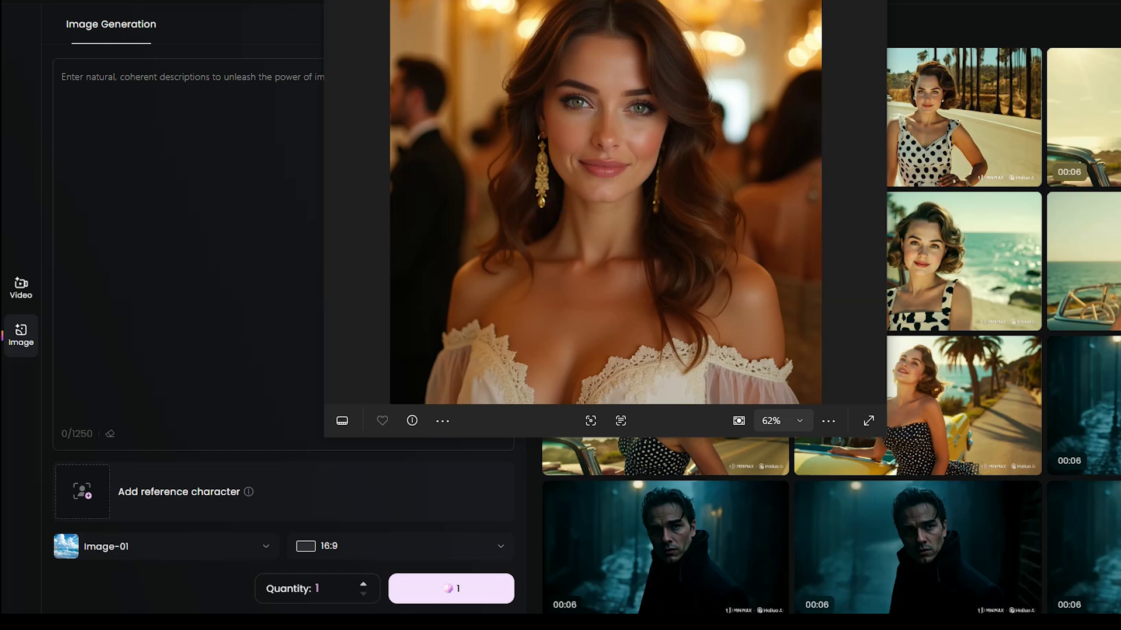
Set the brunette woman's portrait as the reference character and paste the jungle explorer prompt.
{"action": "left_click_drag", "start_coordinate": [605, 233], "coordinate": [173, 485]}
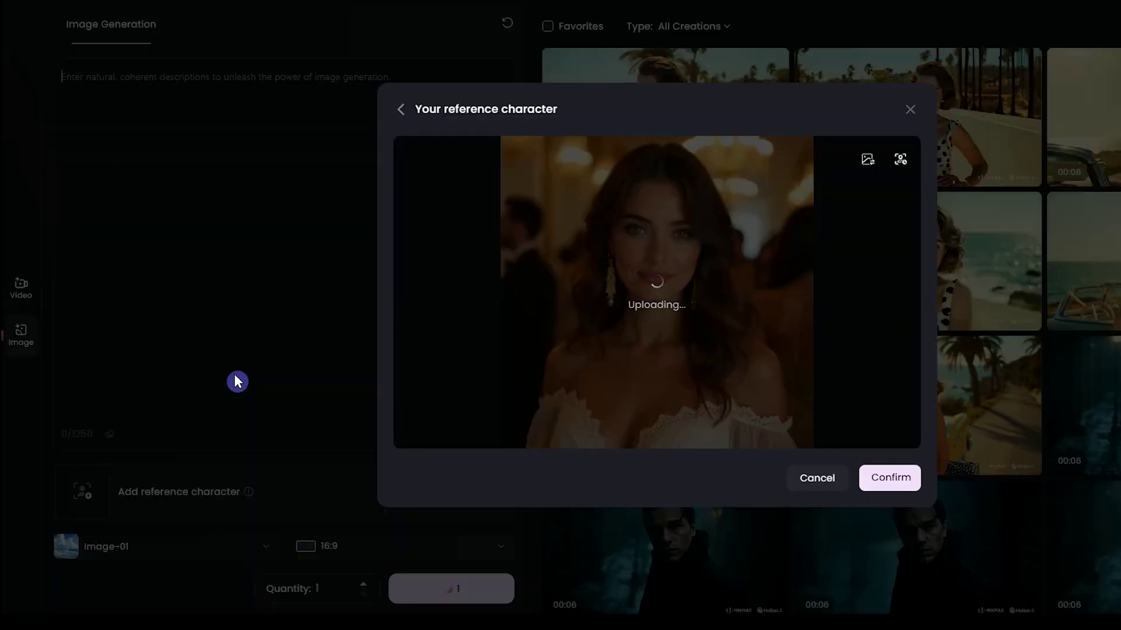
{"action": "left_click", "coordinate": [881, 481]}
{"action": "type", "text": "A young woman in a dense tropical jungle, wearing a rugged explorer outfit with a backpack and binoculars. Her face is focused, framed by lush green leaves and dappled sunlight."}
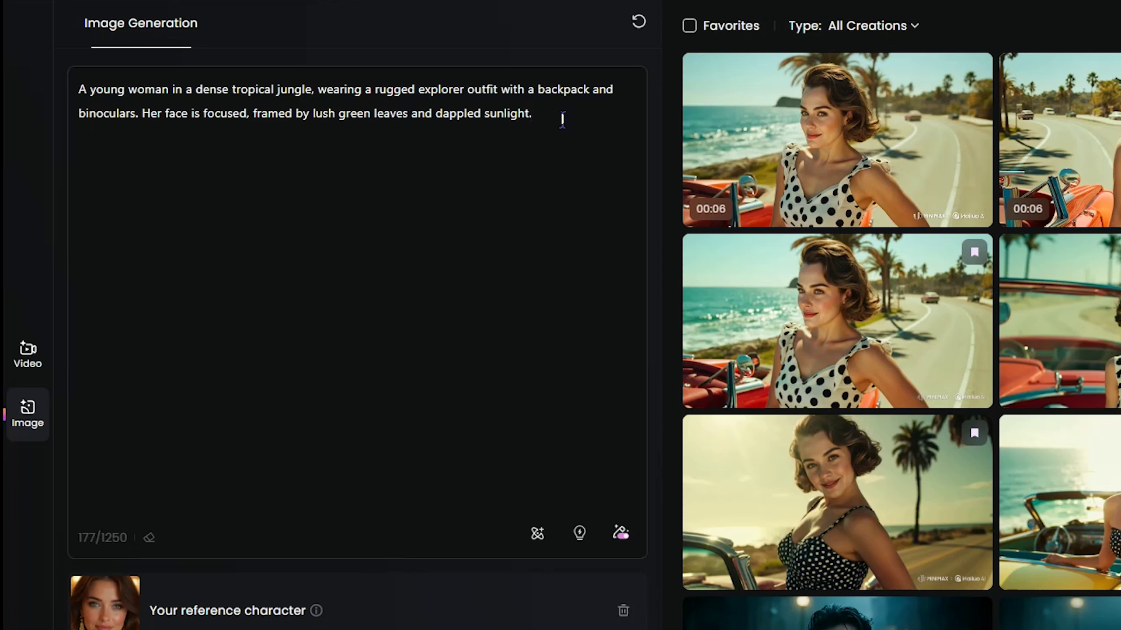
Have DeepSeek Brainstorm expand the jungle prompt and use the expanded version.
{"action": "left_click", "coordinate": [534, 542]}
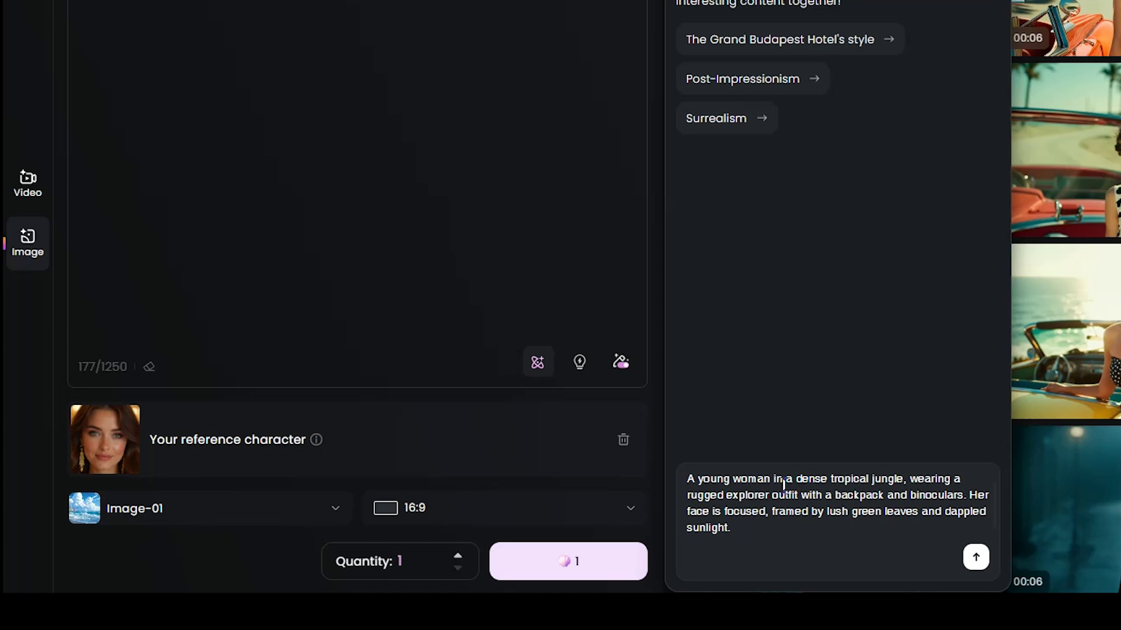
{"action": "left_click", "coordinate": [979, 562]}
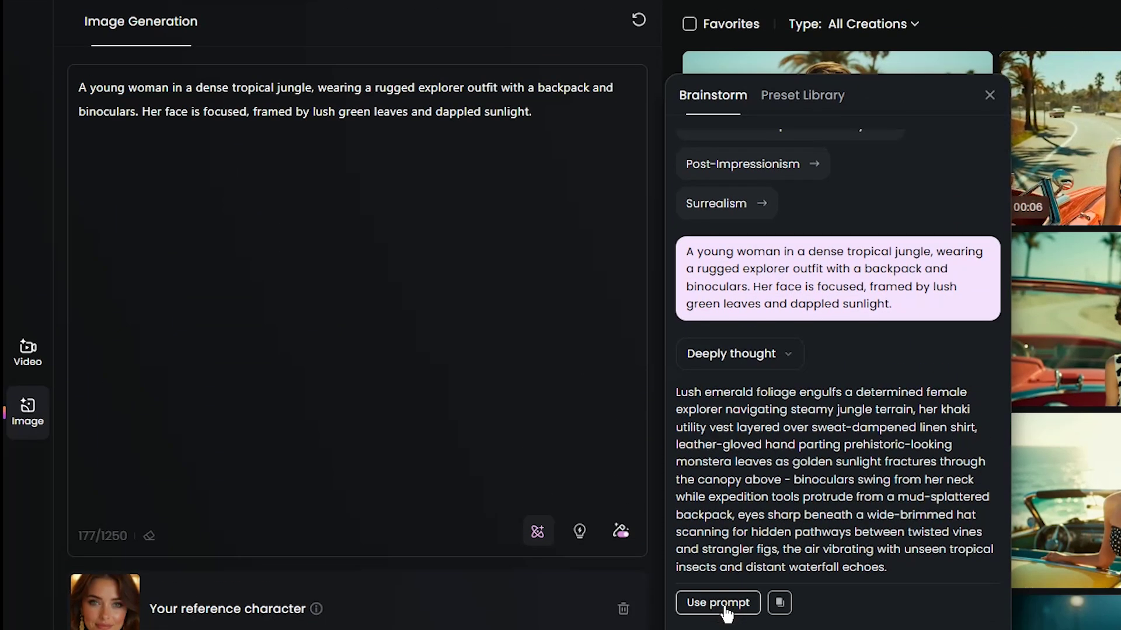
{"action": "left_click", "coordinate": [725, 442]}
Keep the 16:9 ratio, raise quantity to 4, and generate the images.
{"action": "left_click", "coordinate": [435, 455]}
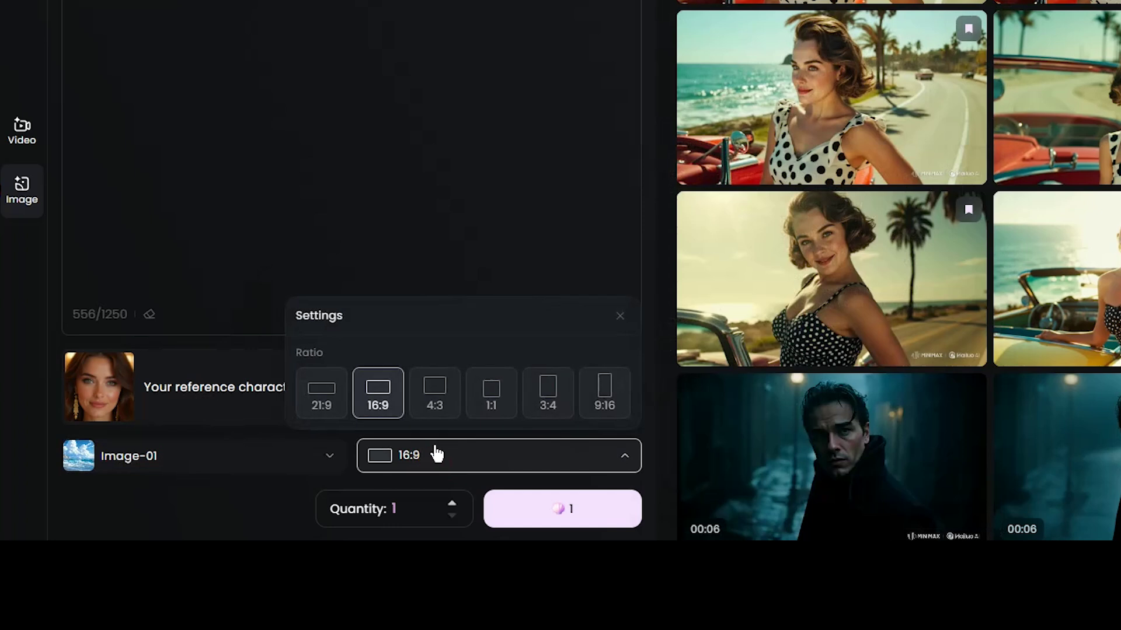
{"action": "left_click", "coordinate": [620, 316]}
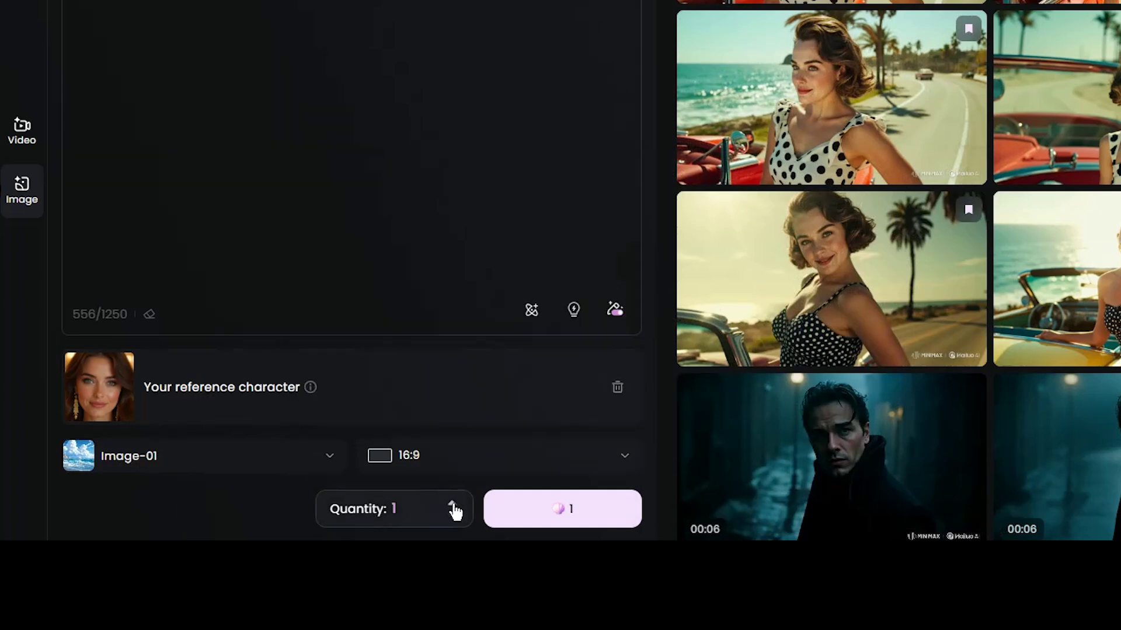
{"action": "left_click", "coordinate": [453, 505]}
{"action": "left_click", "coordinate": [453, 506]}
{"action": "left_click", "coordinate": [453, 506]}
{"action": "left_click", "coordinate": [564, 512]}
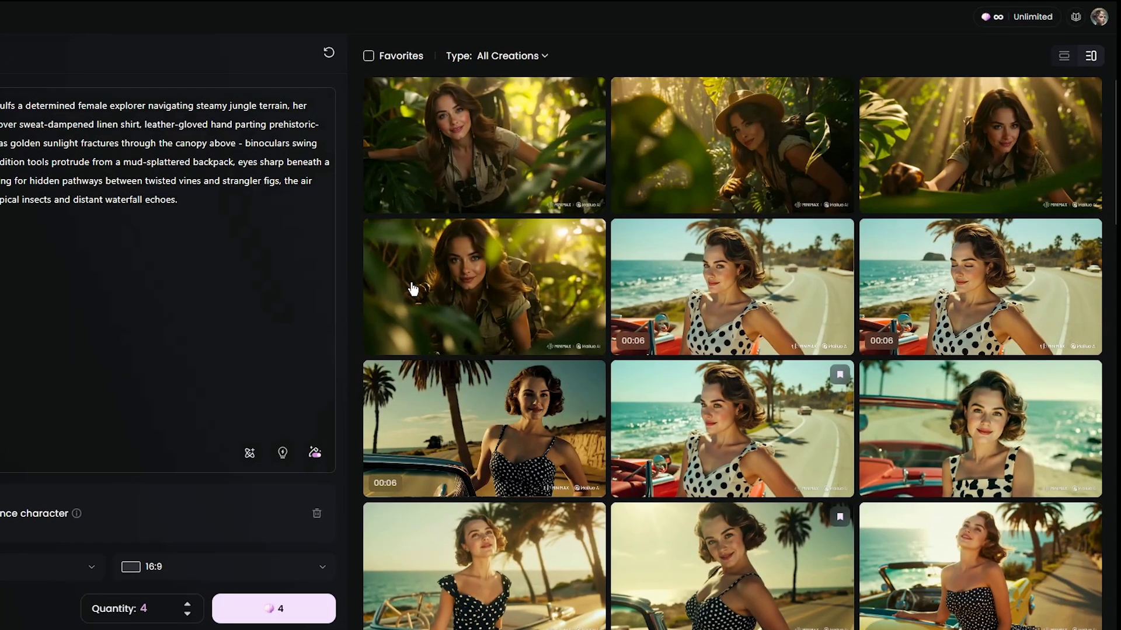
{"action": "left_click", "coordinate": [502, 295]}
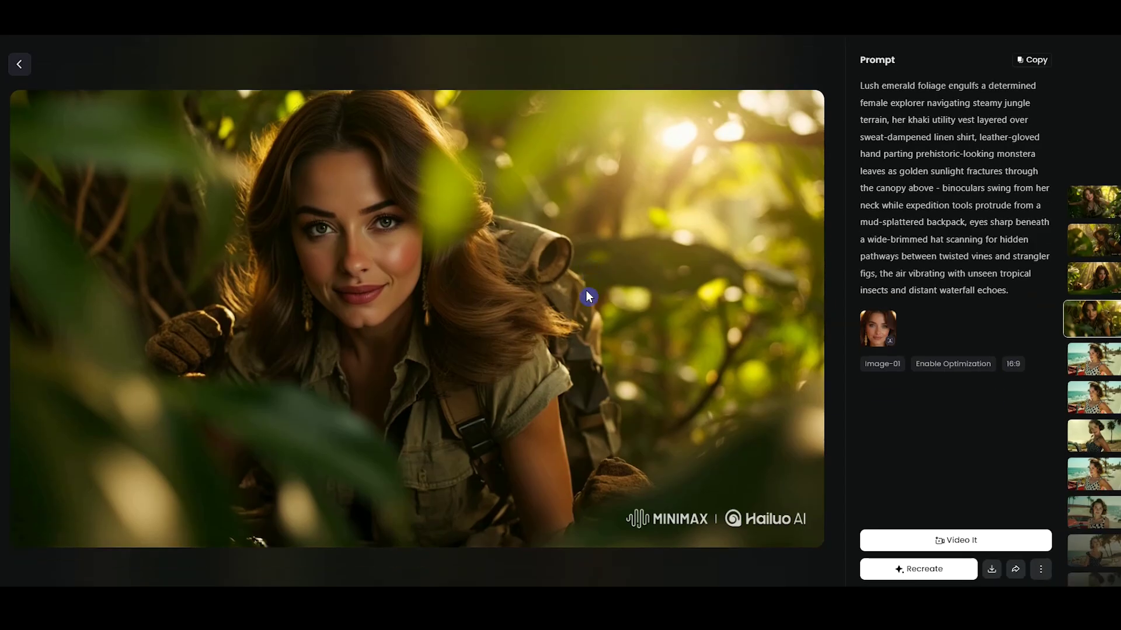
{"action": "left_click", "coordinate": [1093, 283]}
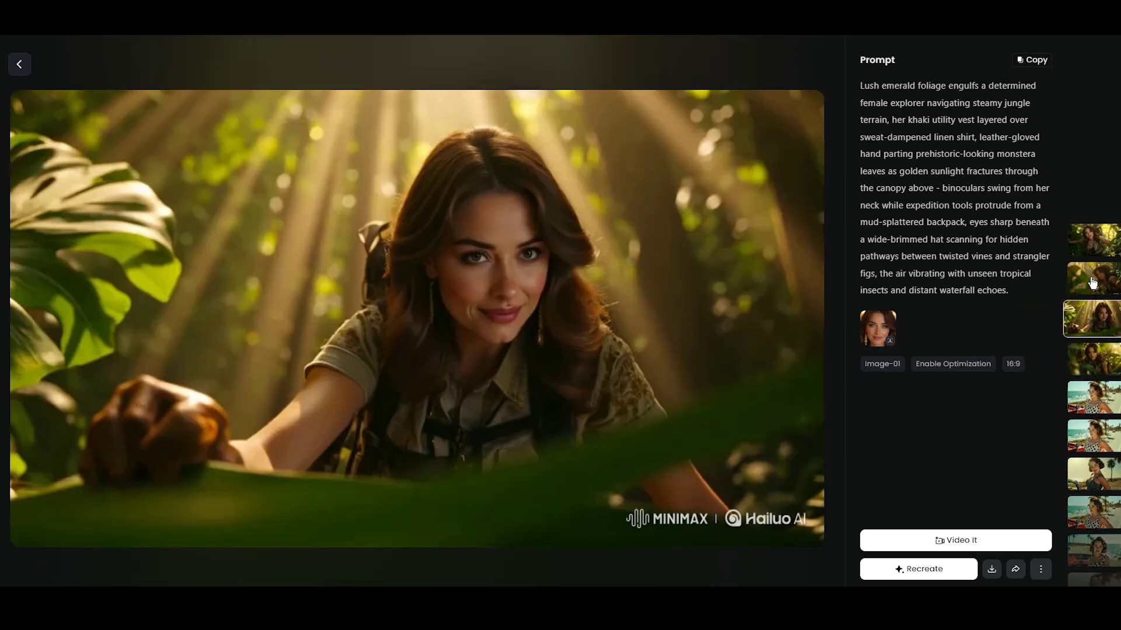
{"action": "left_click", "coordinate": [1092, 283]}
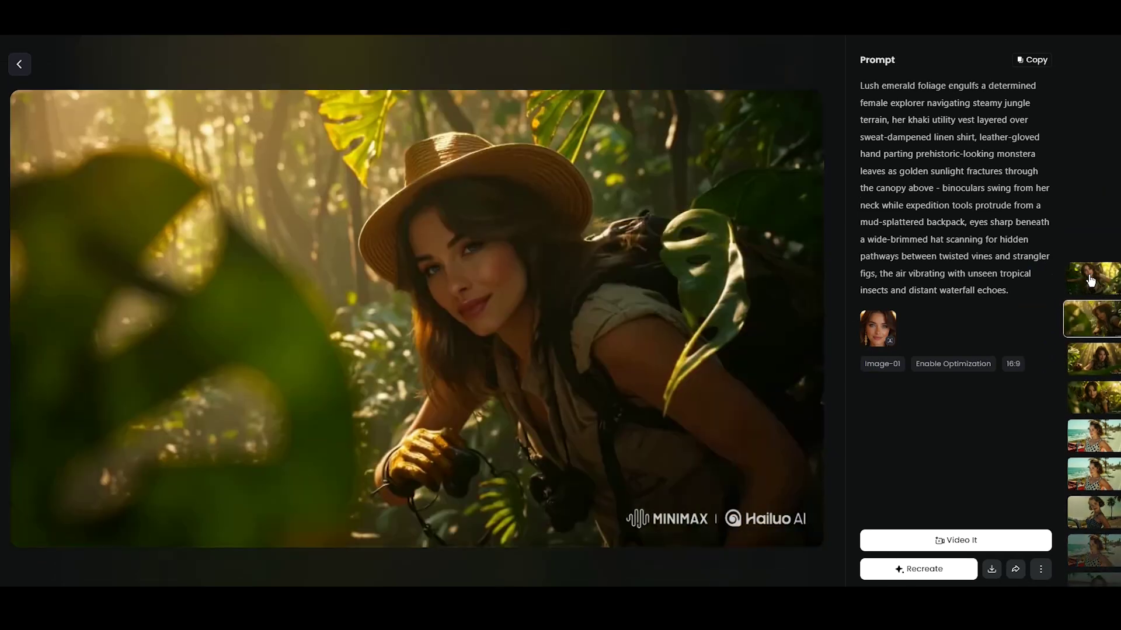
{"action": "left_click", "coordinate": [1090, 280]}
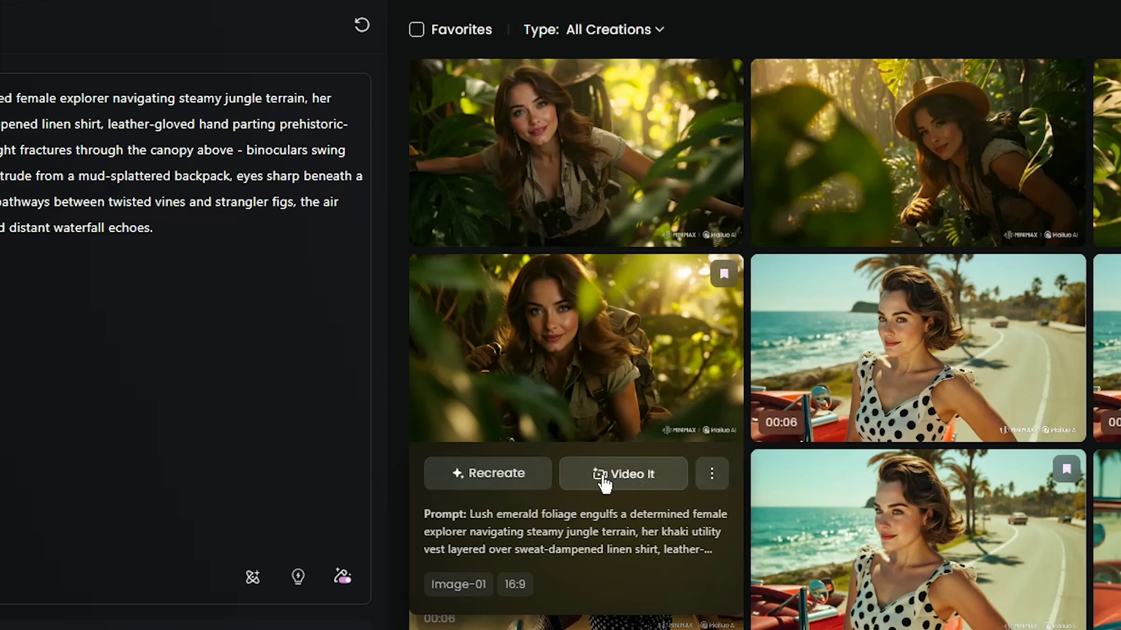
Check the jungle image's Use as, Download and Share options, then send it to Video It.
{"action": "left_click", "coordinate": [711, 473]}
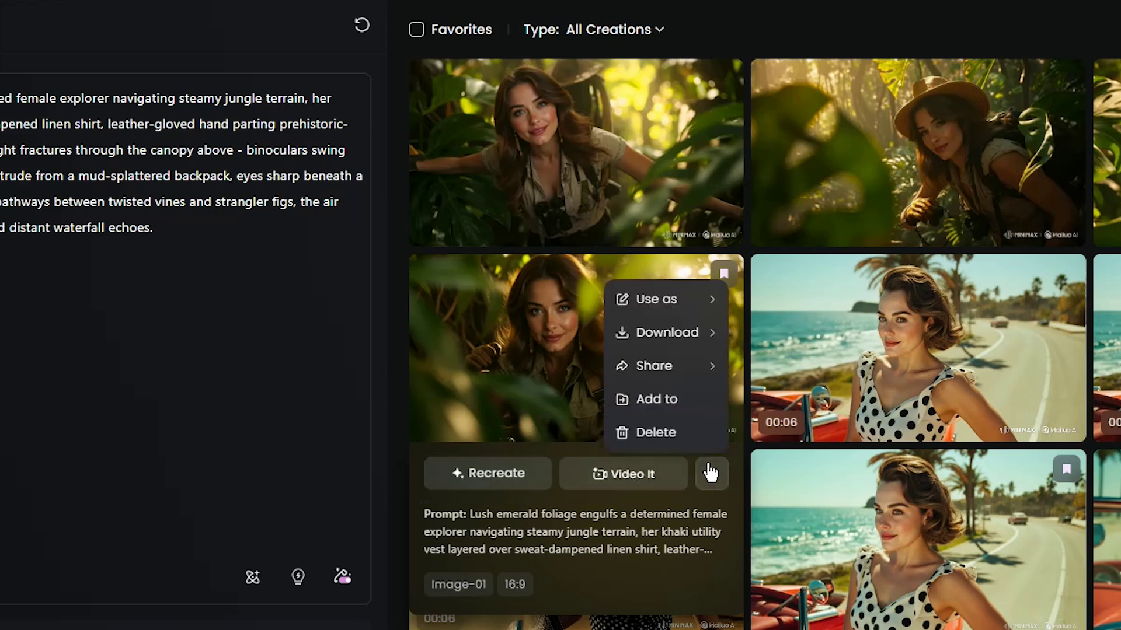
{"action": "mouse_move", "coordinate": [693, 314]}
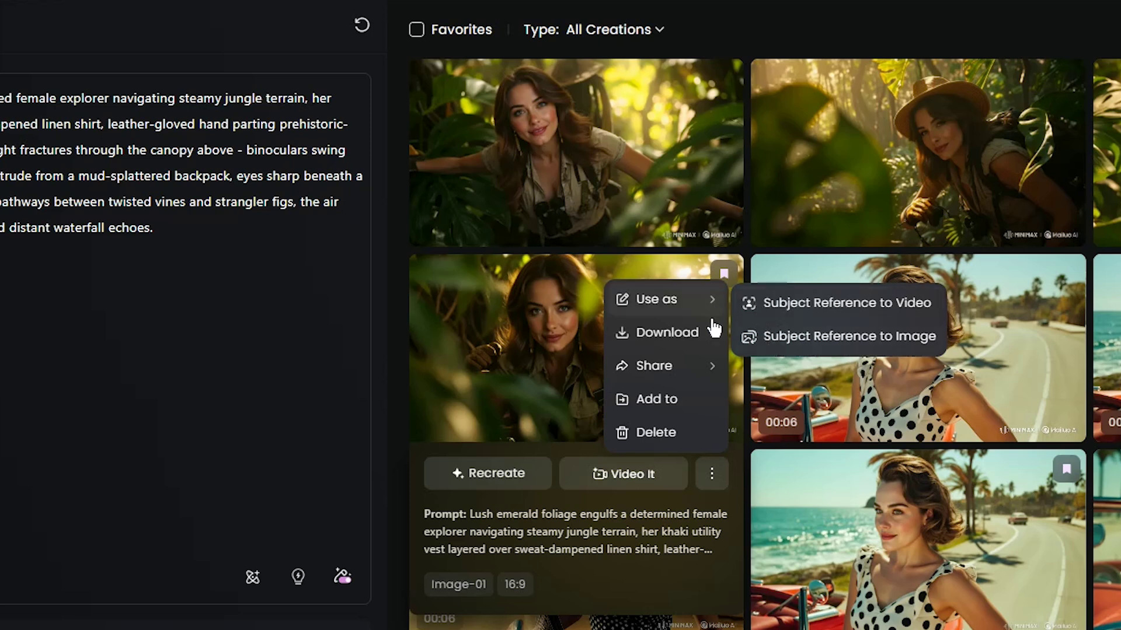
{"action": "mouse_move", "coordinate": [713, 337]}
{"action": "mouse_move", "coordinate": [698, 378]}
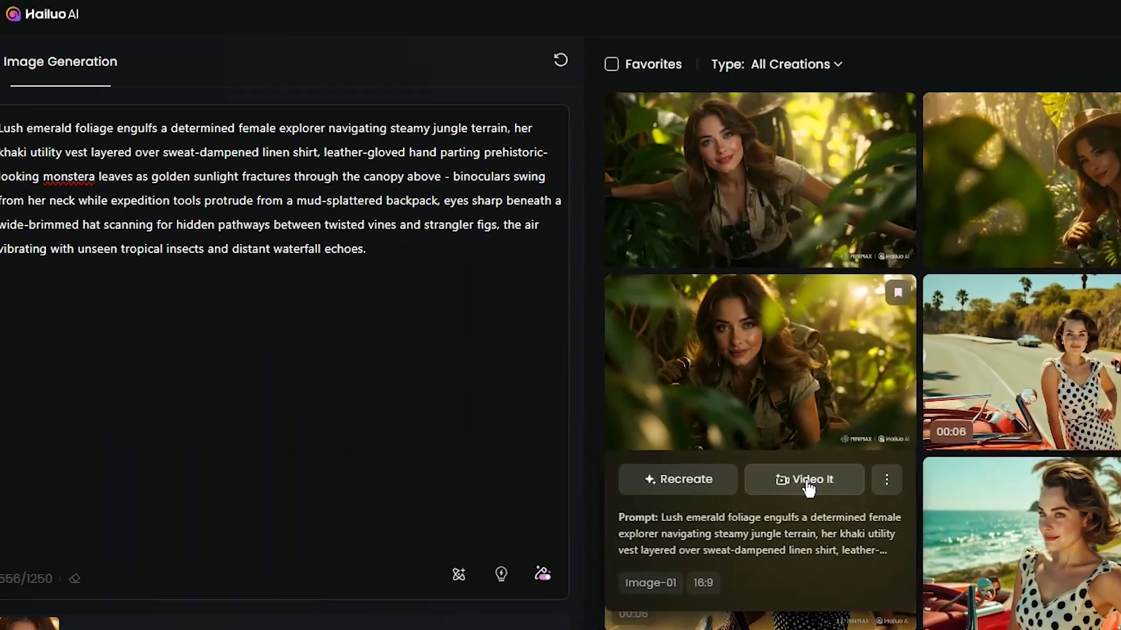
{"action": "left_click", "coordinate": [671, 478]}
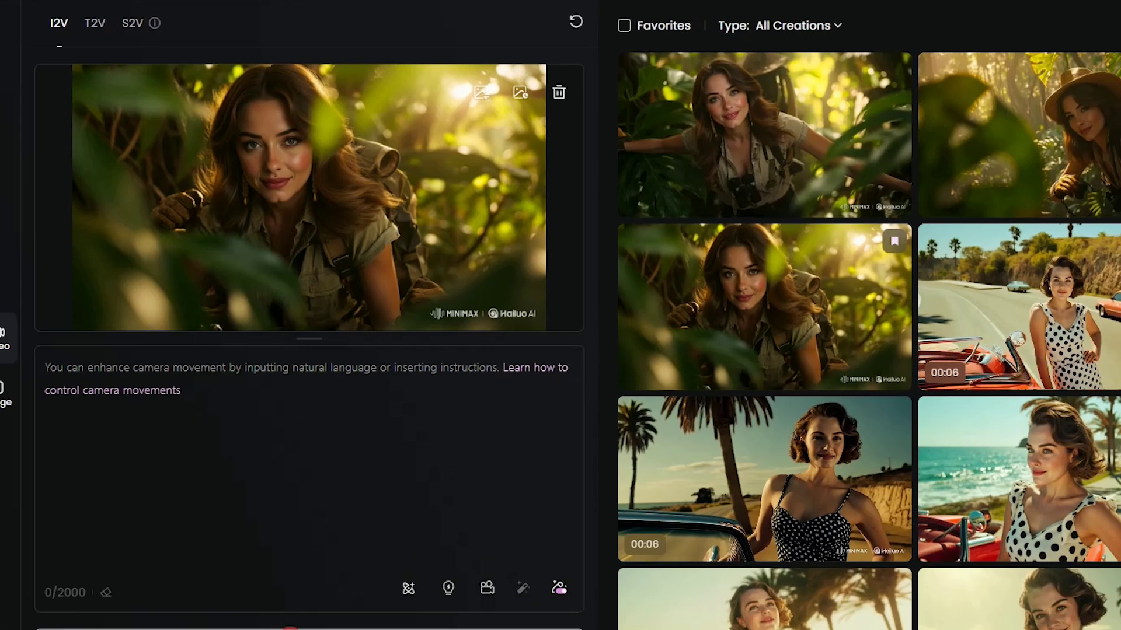
Choose I2V-01-Director and add Truck left, Pan right and Tracking shot camera tags.
{"action": "left_click", "coordinate": [300, 629]}
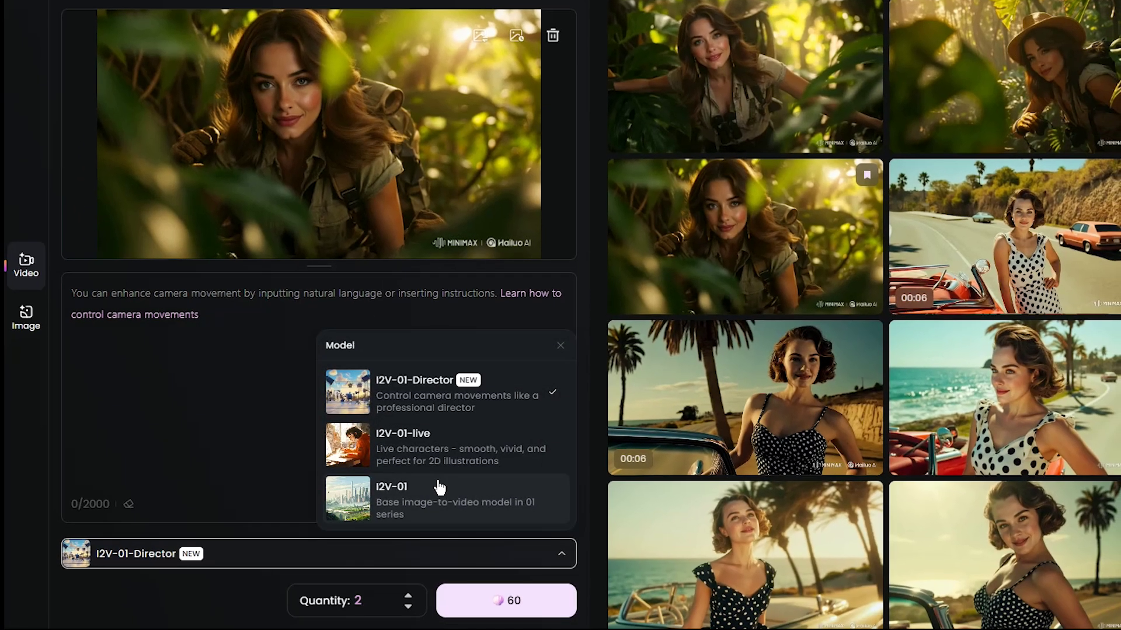
{"action": "left_click", "coordinate": [507, 397]}
{"action": "left_click", "coordinate": [485, 502]}
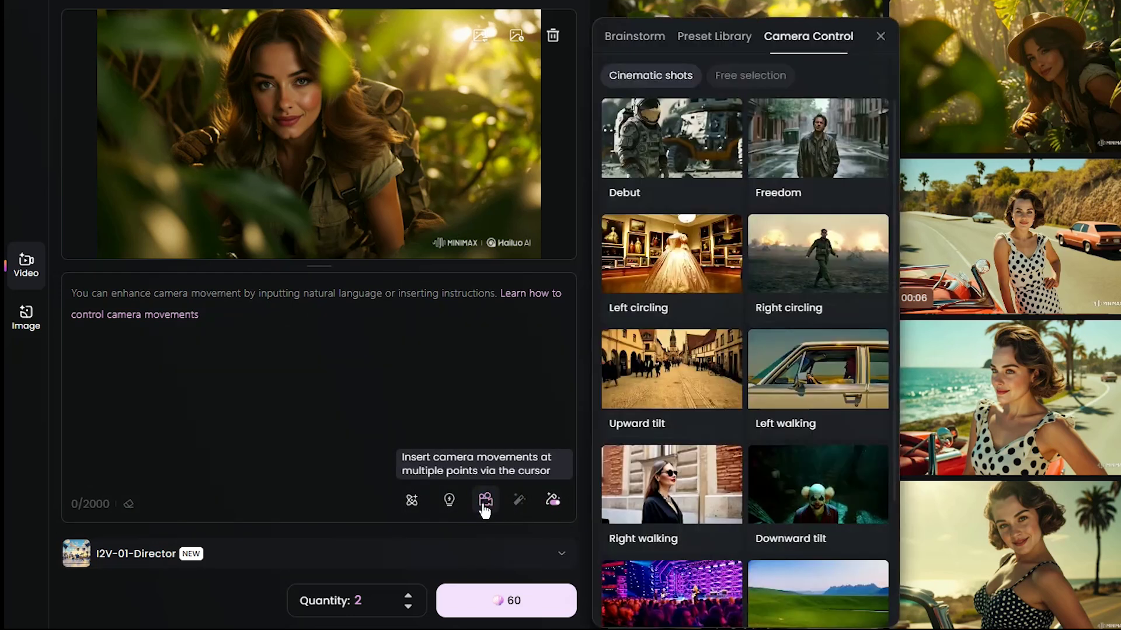
{"action": "scroll", "coordinate": [838, 507], "scroll_direction": "down", "scroll_amount": 3}
{"action": "scroll", "coordinate": [838, 508], "scroll_direction": "up", "scroll_amount": 3}
{"action": "left_click", "coordinate": [744, 82]}
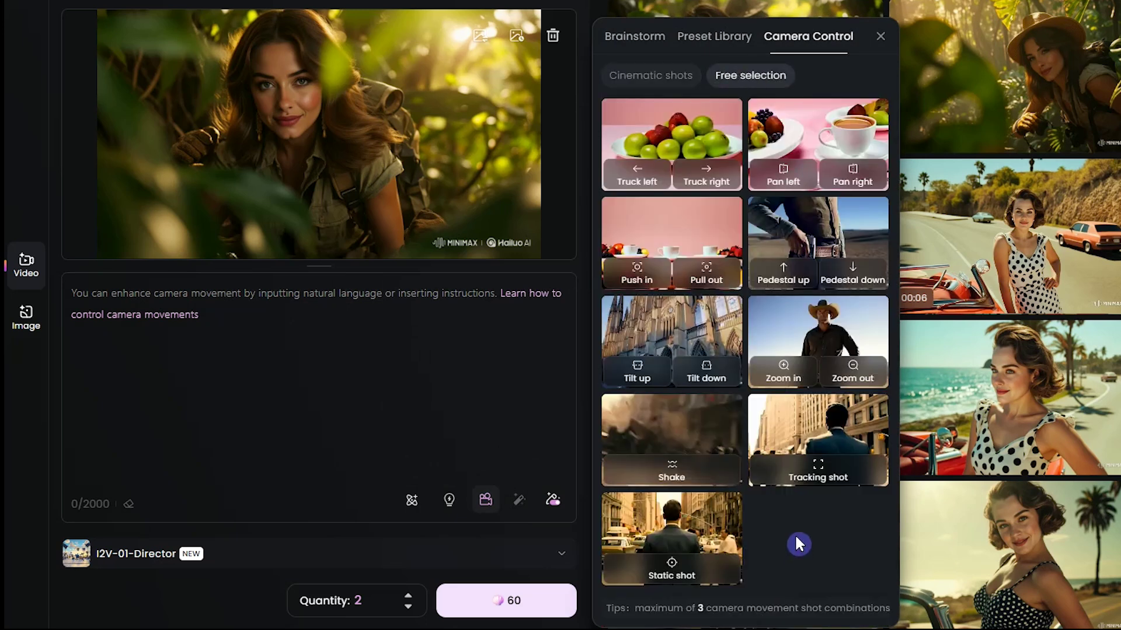
{"action": "left_click", "coordinate": [650, 75]}
{"action": "left_click", "coordinate": [209, 303]}
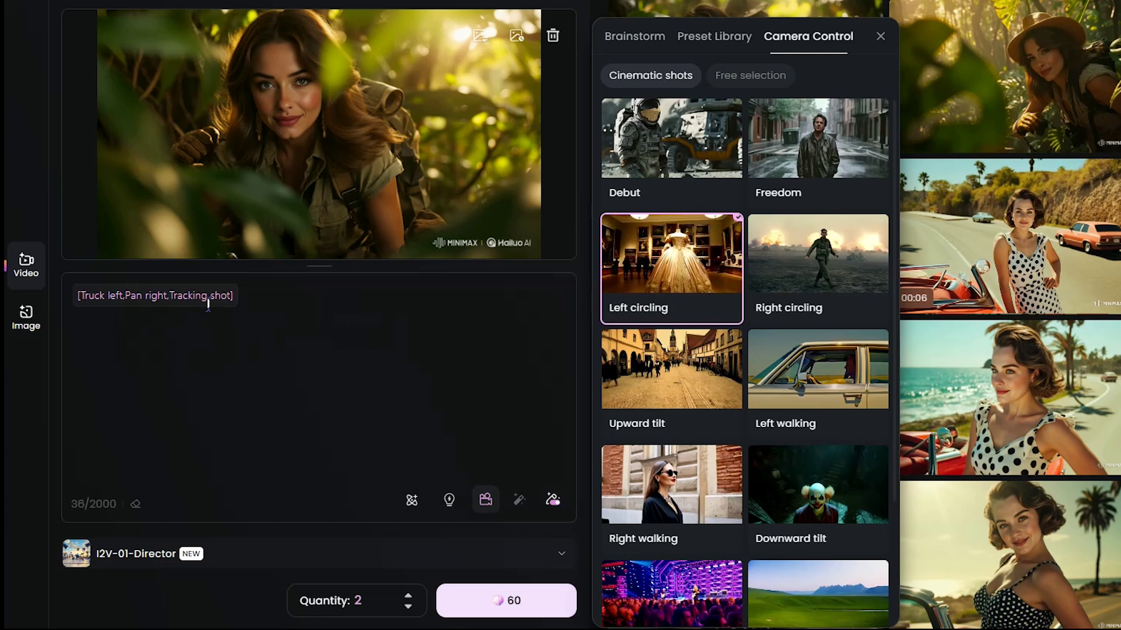
{"action": "left_click", "coordinate": [271, 296]}
{"action": "left_click", "coordinate": [412, 500]}
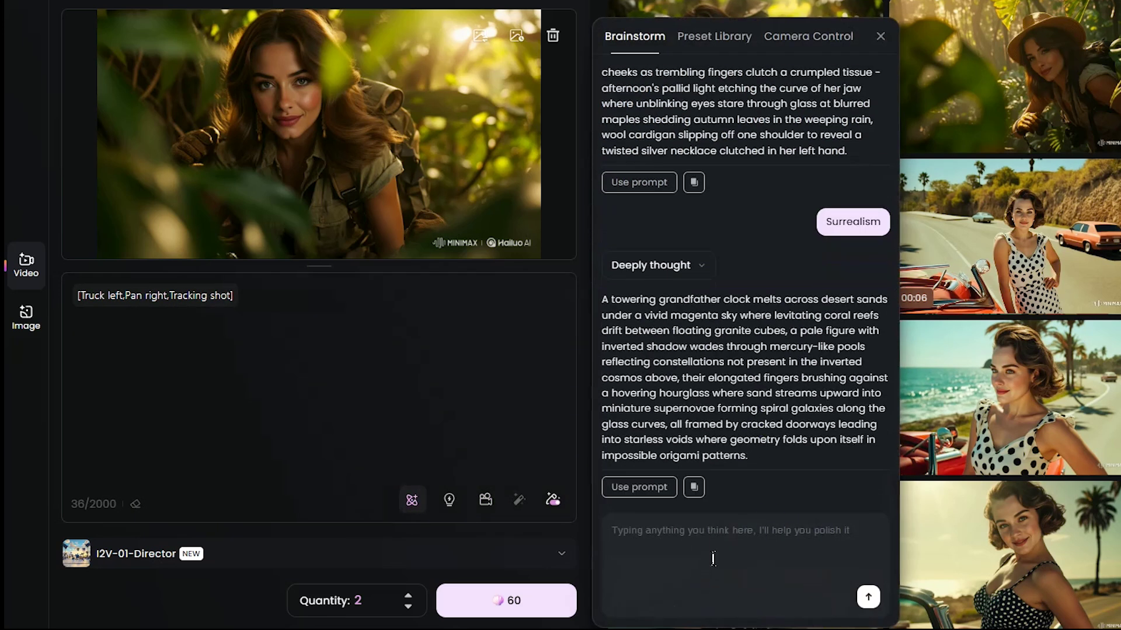
{"action": "left_click", "coordinate": [880, 36]}
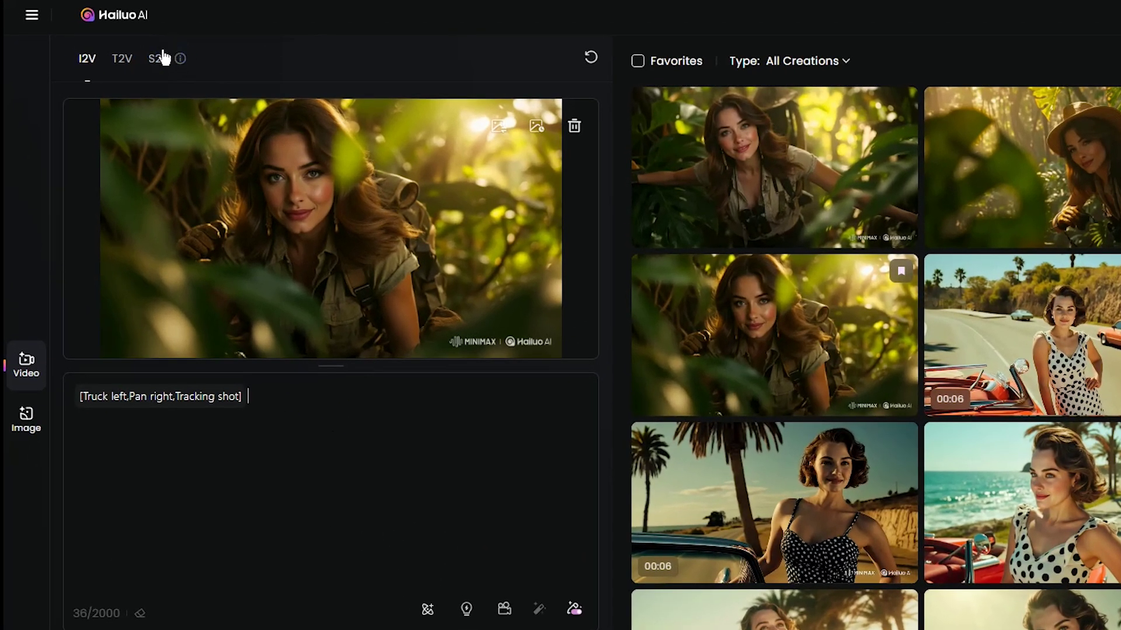
Switch to the S2V subject-reference video mode.
{"action": "left_click", "coordinate": [115, 83]}
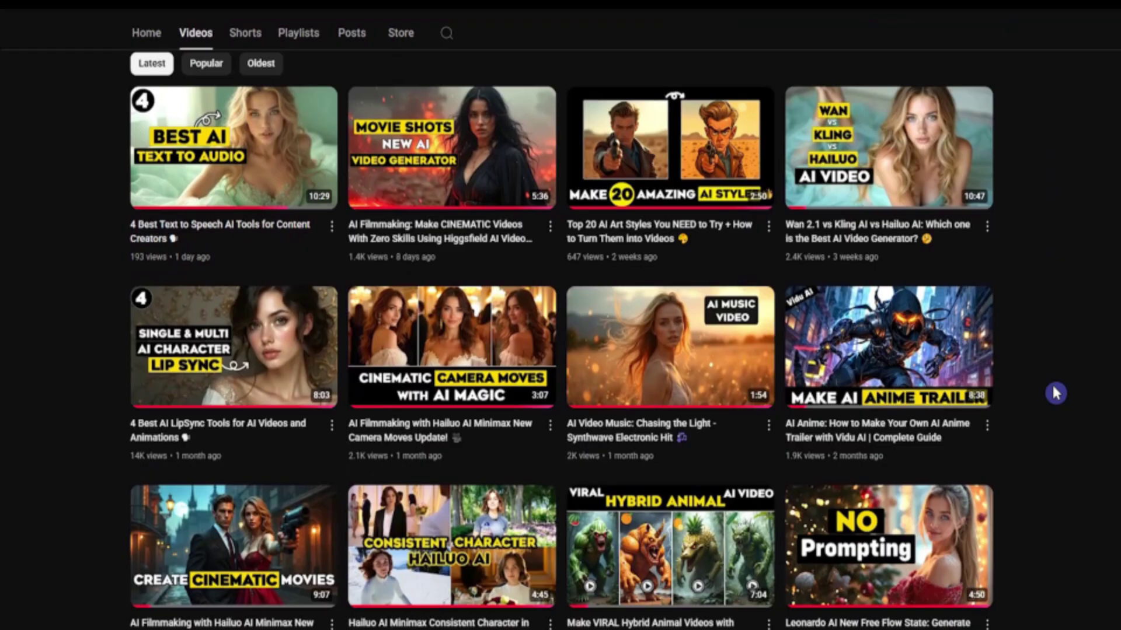
{"action": "scroll", "coordinate": [1055, 374], "scroll_direction": "down", "scroll_amount": 1}
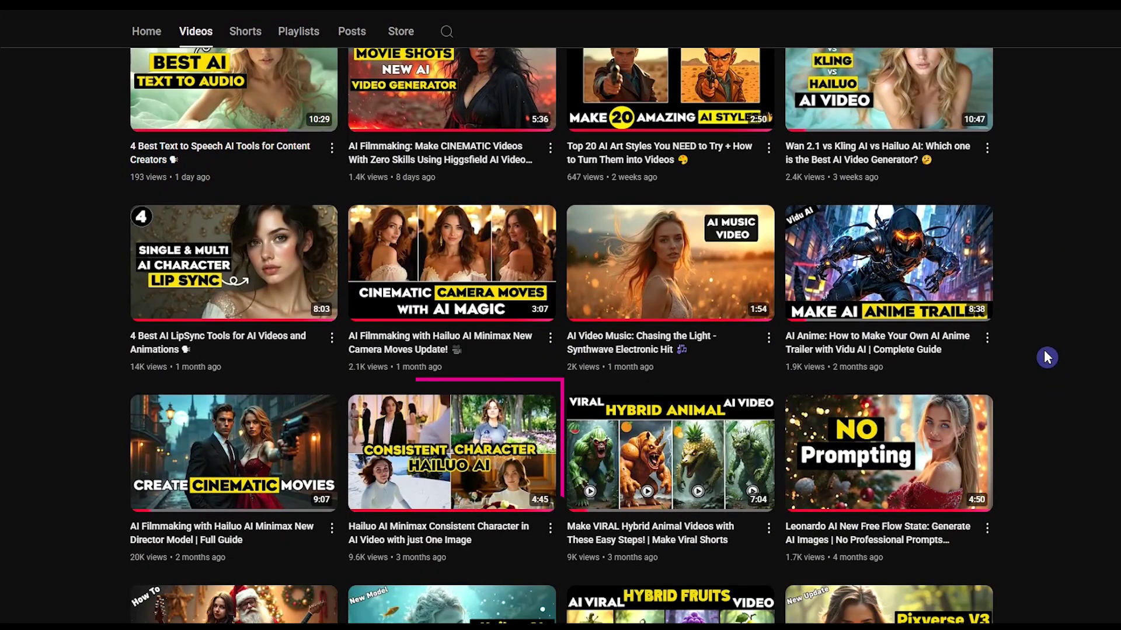
{"action": "mouse_move", "coordinate": [429, 485]}
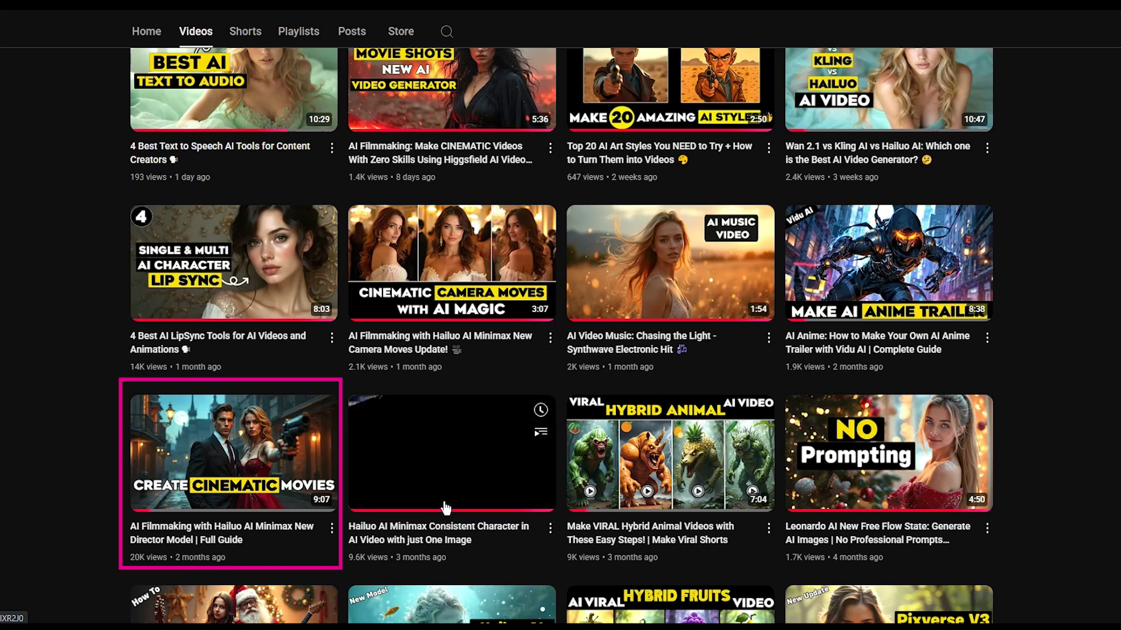
{"action": "mouse_move", "coordinate": [170, 503]}
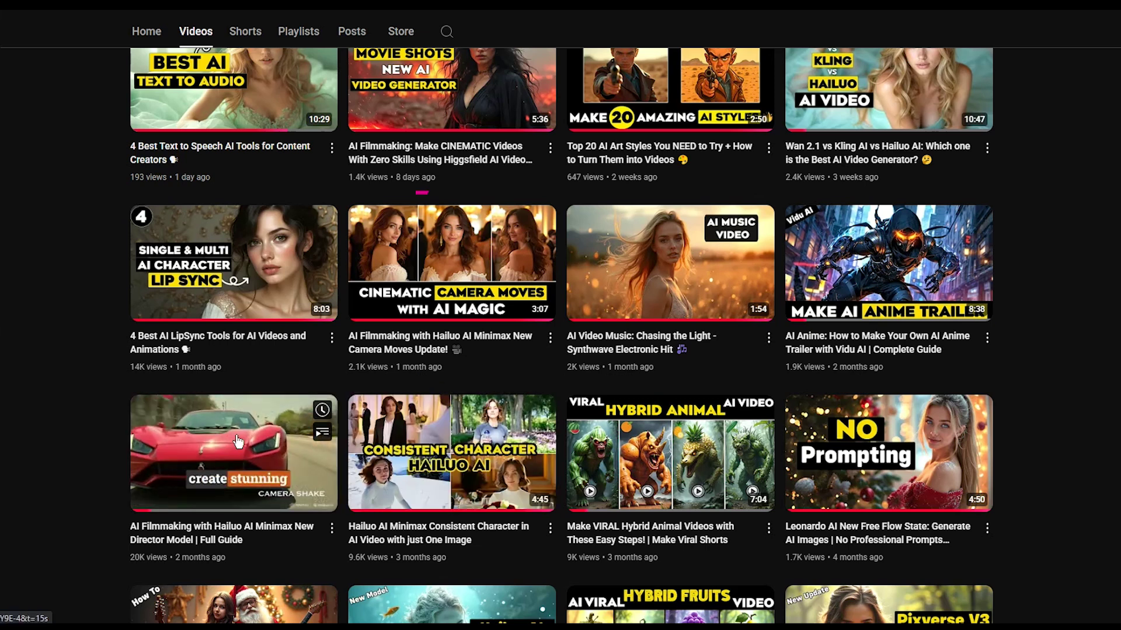
{"action": "mouse_move", "coordinate": [438, 309]}
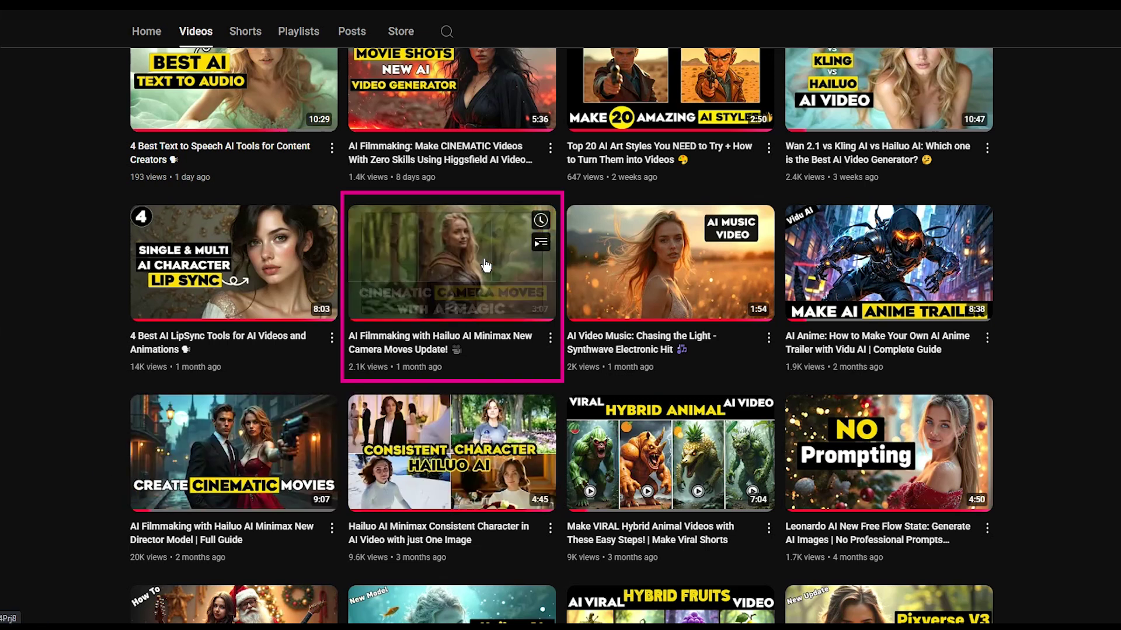